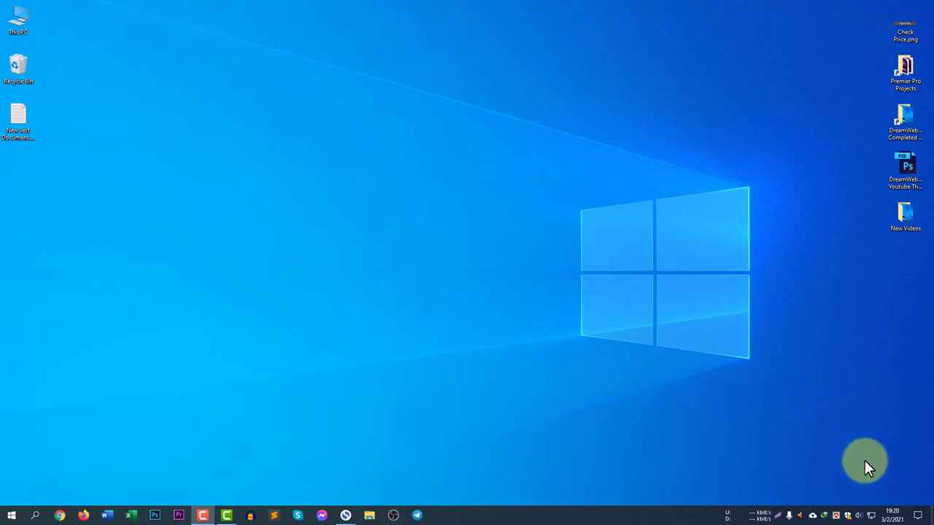
# - Open and close the Date & time settings twice from the taskbar clock's menu
pyautogui.rightClick(885, 513)
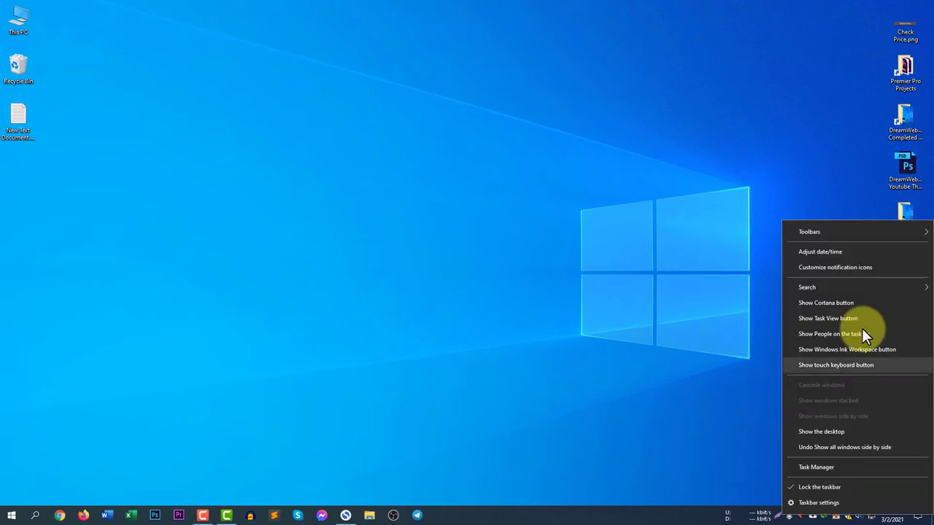
pyautogui.click(845, 253)
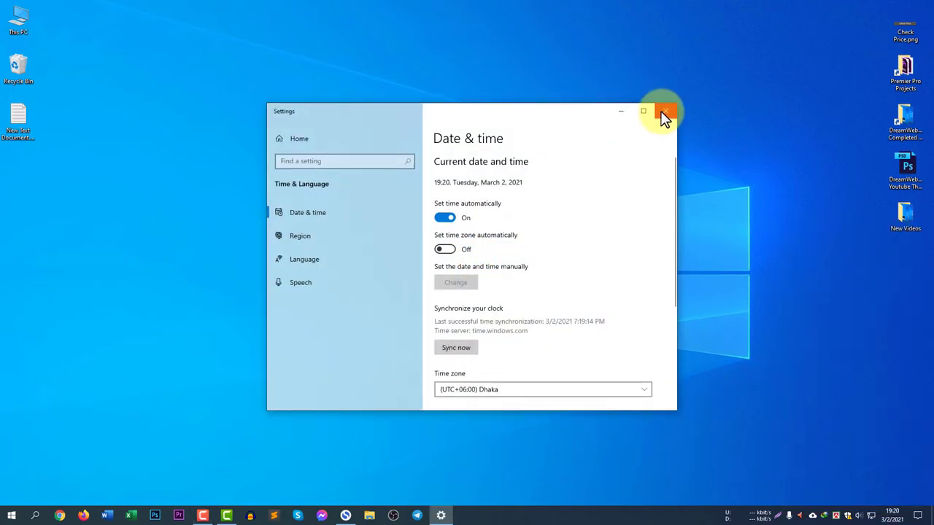
pyautogui.click(664, 115)
pyautogui.rightClick(892, 513)
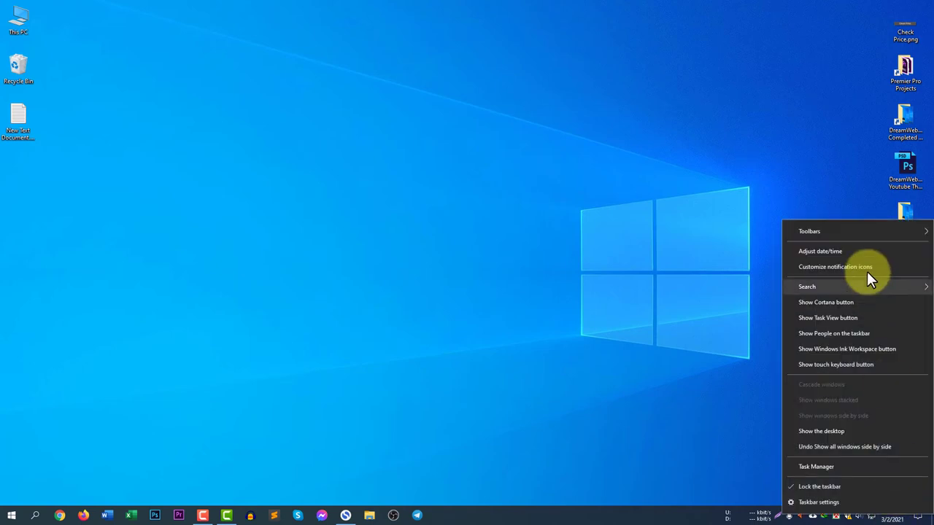
pyautogui.click(841, 251)
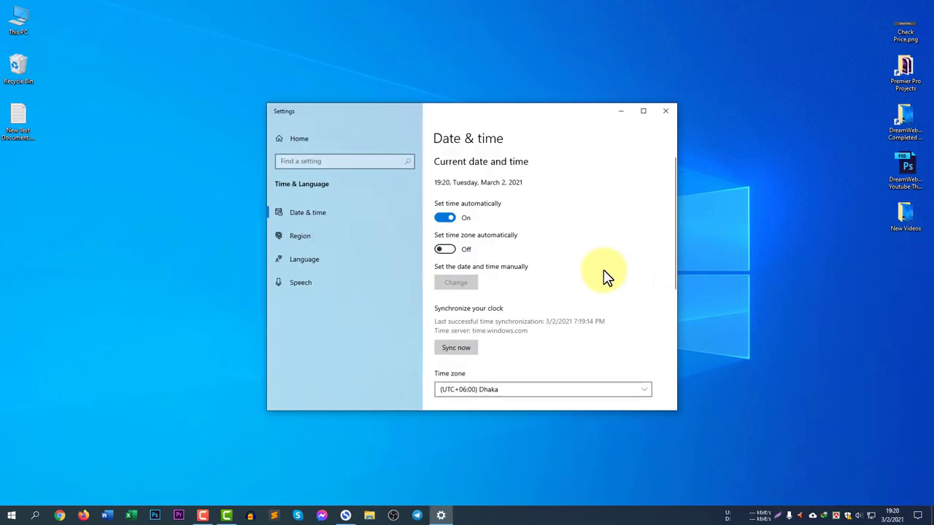
pyautogui.click(664, 110)
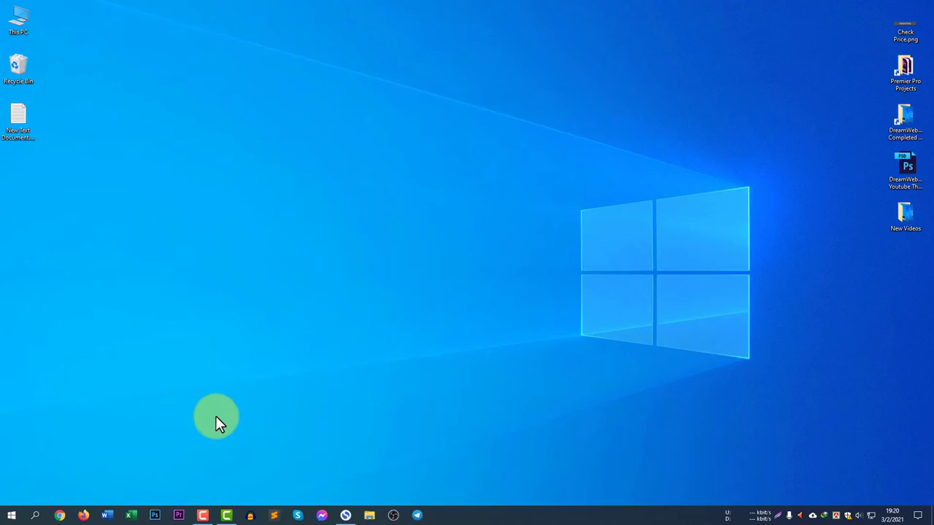
# - Search Windows for 'time' and open 'Change the date and time' settings
pyautogui.click(35, 515)
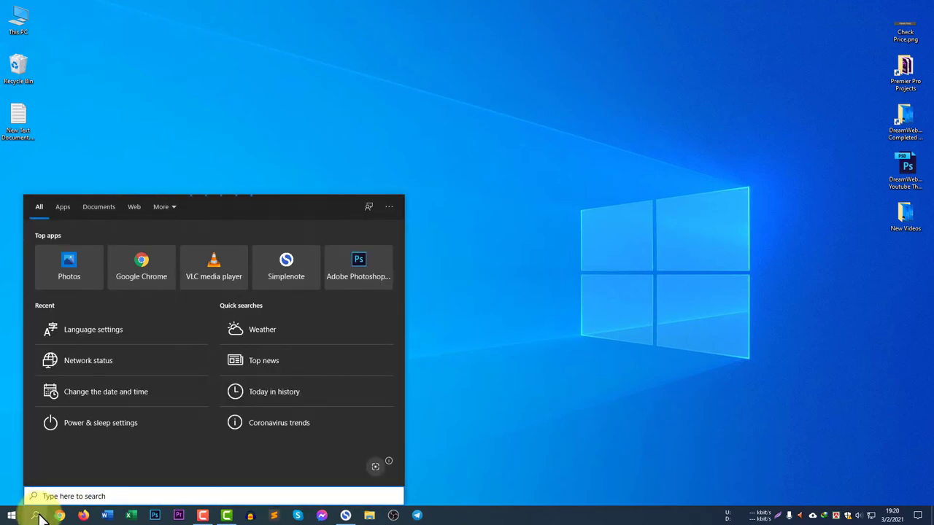
pyautogui.write('time')
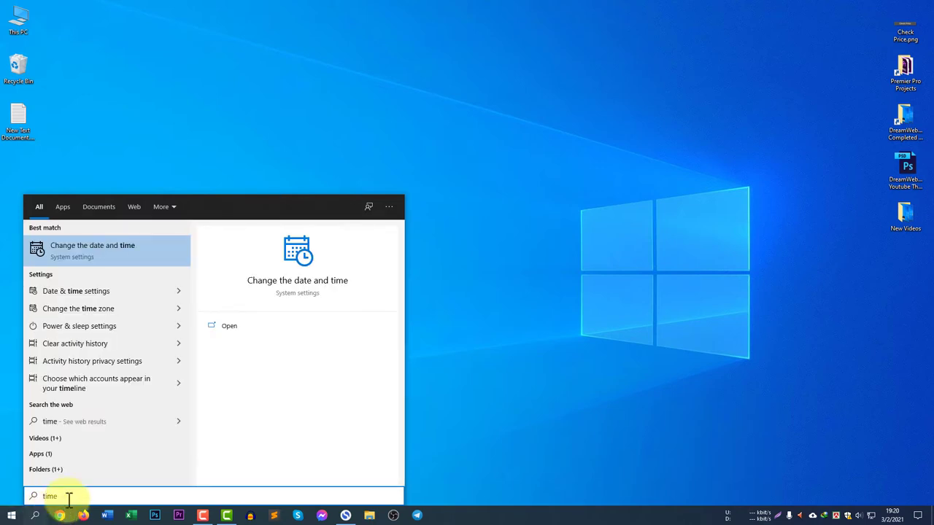
pyautogui.click(118, 247)
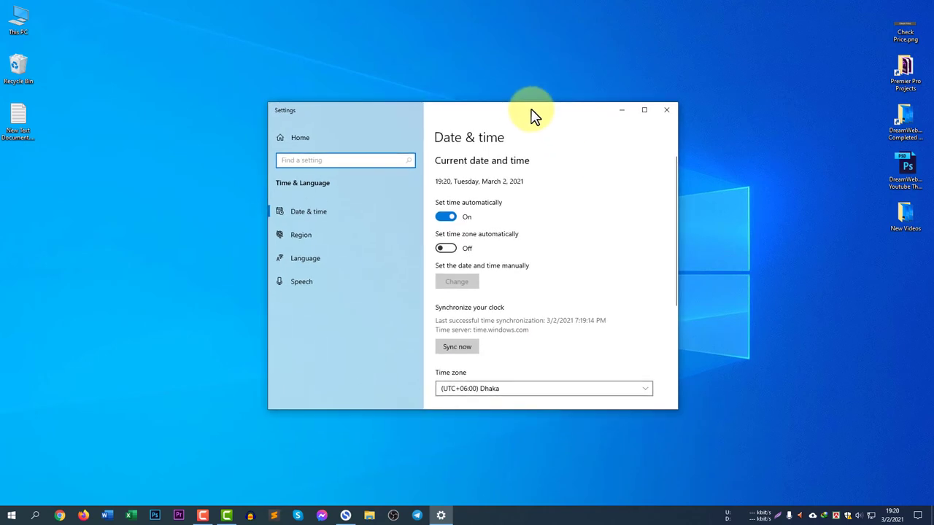
# - Scroll the Date & time page down to the Time zone setting
pyautogui.scroll(-3, 635, 300)
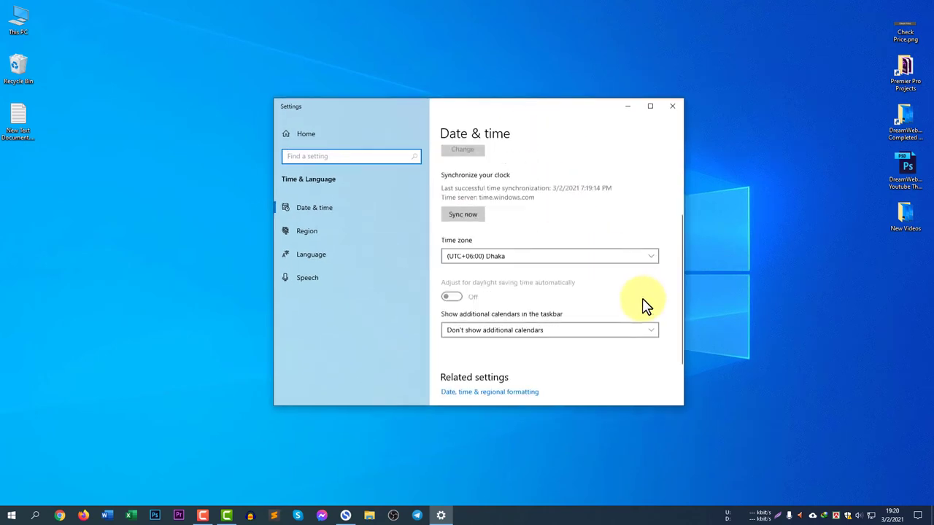
pyautogui.scroll(3, 635, 328)
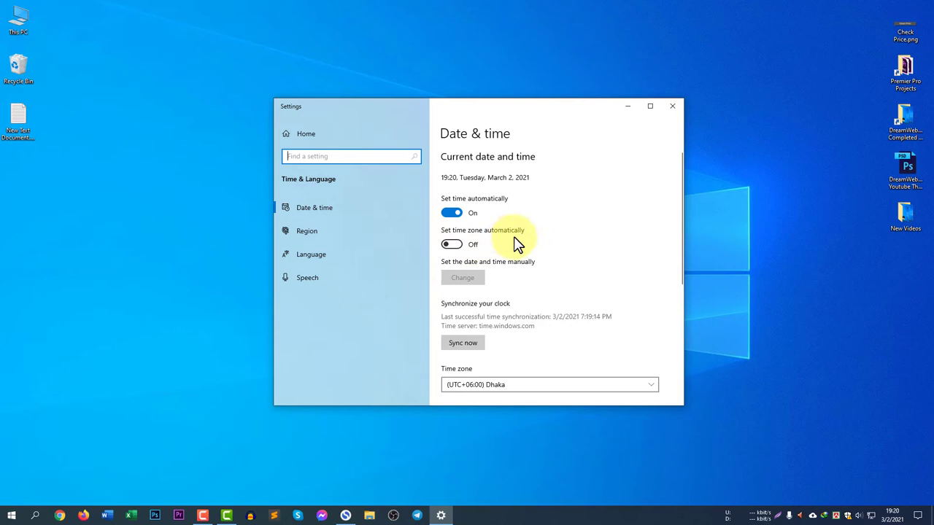
pyautogui.scroll(-1, 569, 259)
pyautogui.scroll(1, 596, 293)
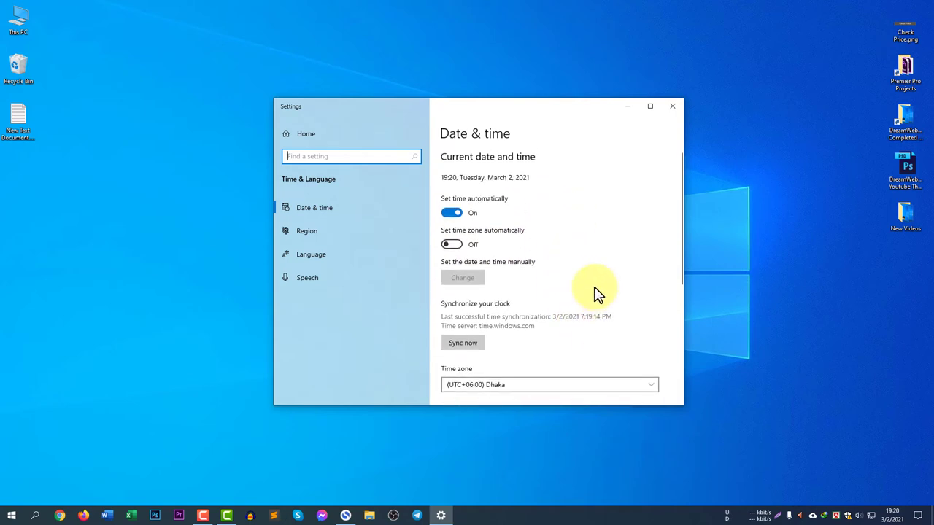
pyautogui.scroll(-2, 588, 294)
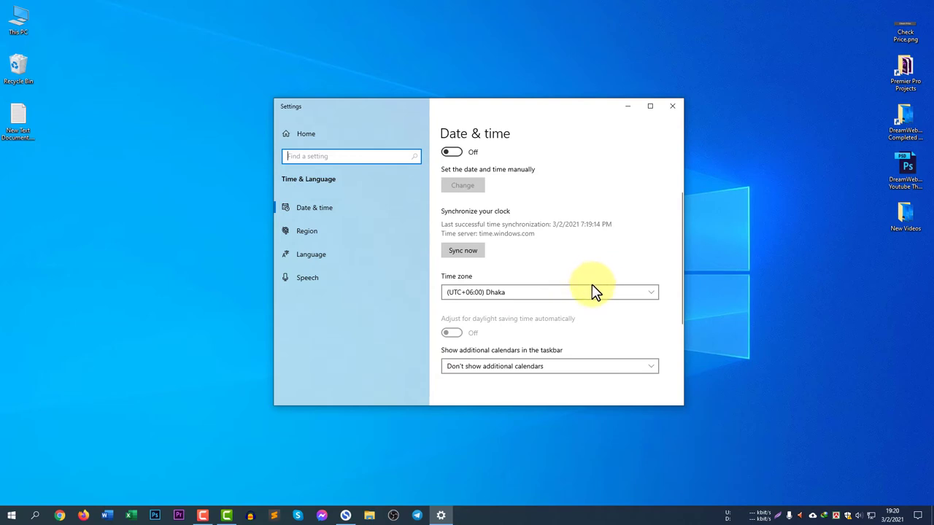
# - Choose (UTC+06:00) Dhaka from the time zone list
pyautogui.click(580, 296)
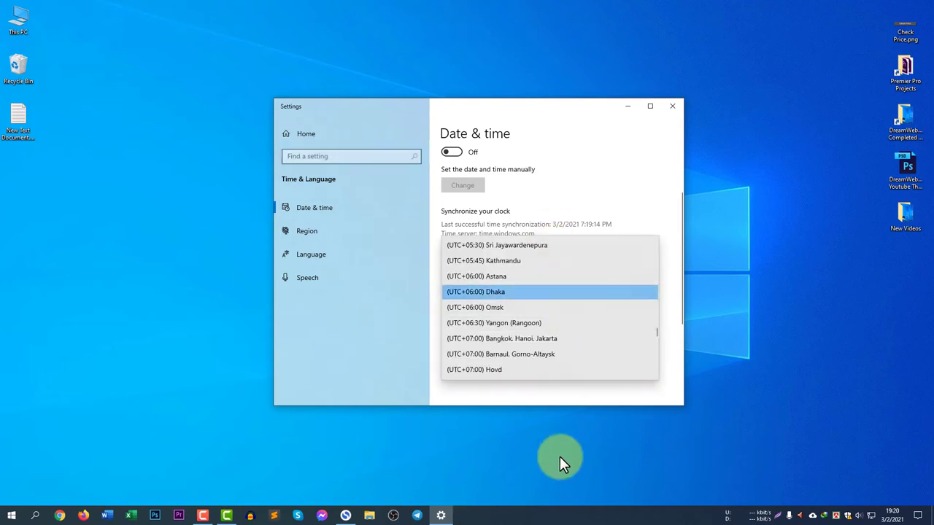
pyautogui.scroll(-4, 559, 328)
pyautogui.scroll(1, 561, 348)
pyautogui.scroll(4, 562, 349)
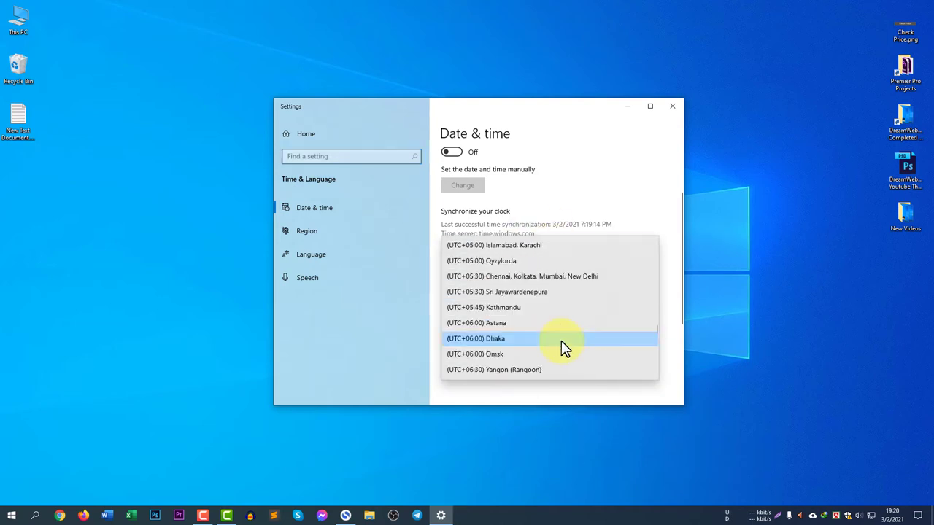
pyautogui.click(534, 339)
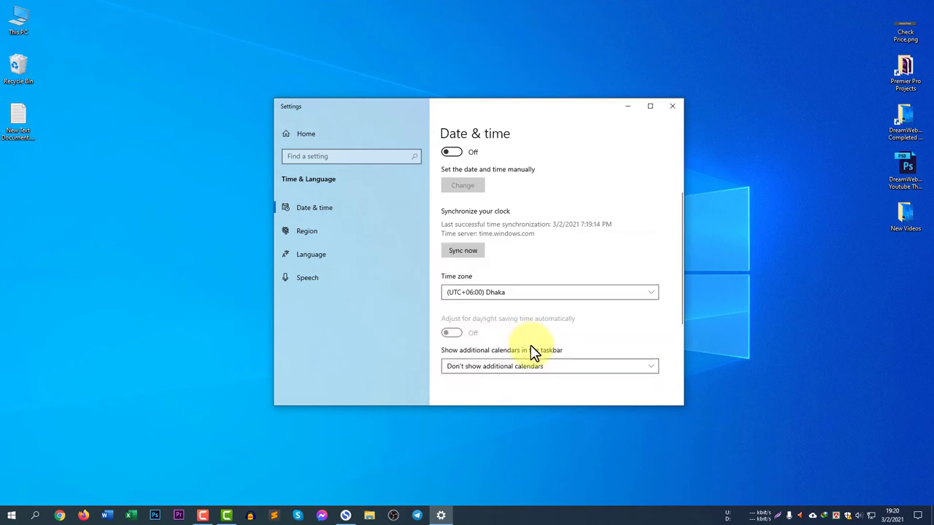
# - Browse the time zone list again and close it without changing the selection
pyautogui.click(536, 299)
pyautogui.scroll(1, 555, 321)
pyautogui.scroll(3, 563, 333)
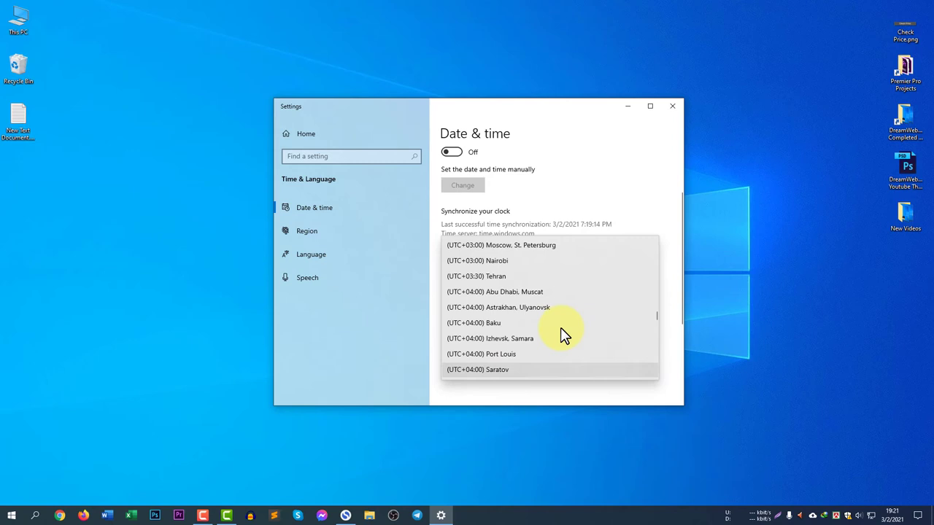
pyautogui.scroll(2, 563, 333)
pyautogui.scroll(3, 563, 334)
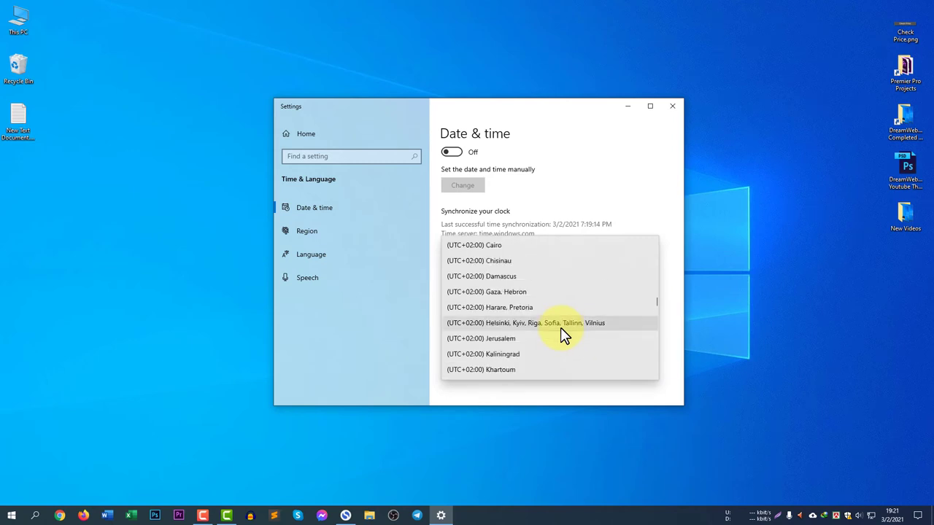
pyautogui.scroll(4, 562, 333)
pyautogui.scroll(6, 562, 333)
pyautogui.scroll(5, 562, 334)
pyautogui.scroll(1, 563, 334)
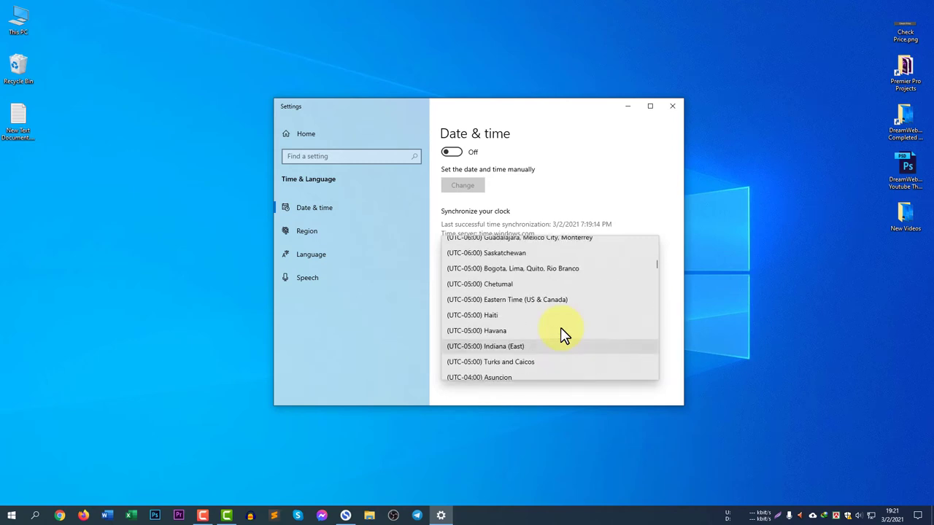
pyautogui.scroll(4, 563, 334)
pyautogui.scroll(1, 559, 333)
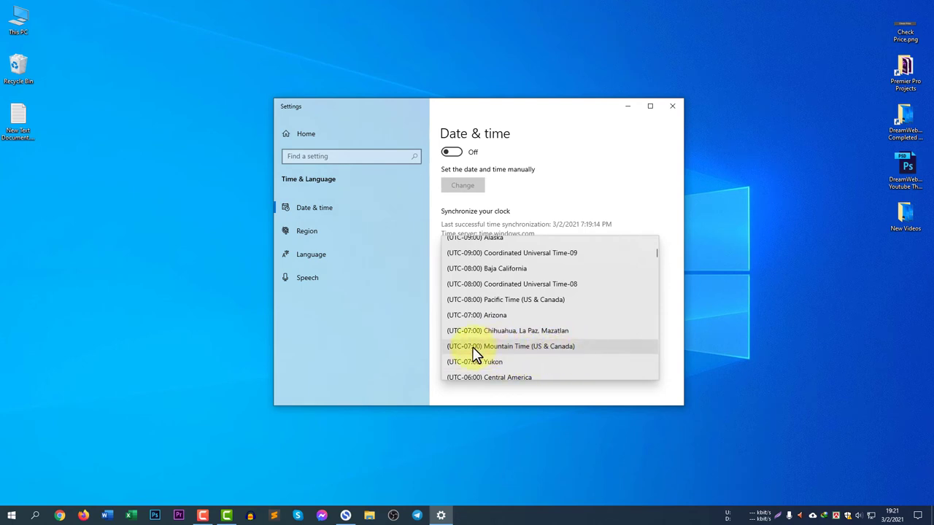
pyautogui.click(656, 218)
# - Toggle the 'Set time zone automatically' switch on the Date & time page
pyautogui.scroll(3, 604, 305)
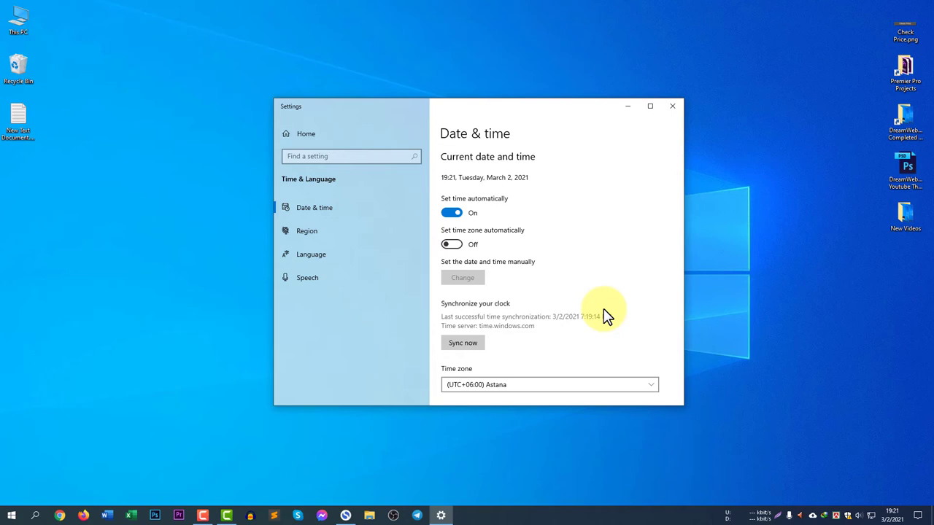
pyautogui.scroll(-3, 604, 315)
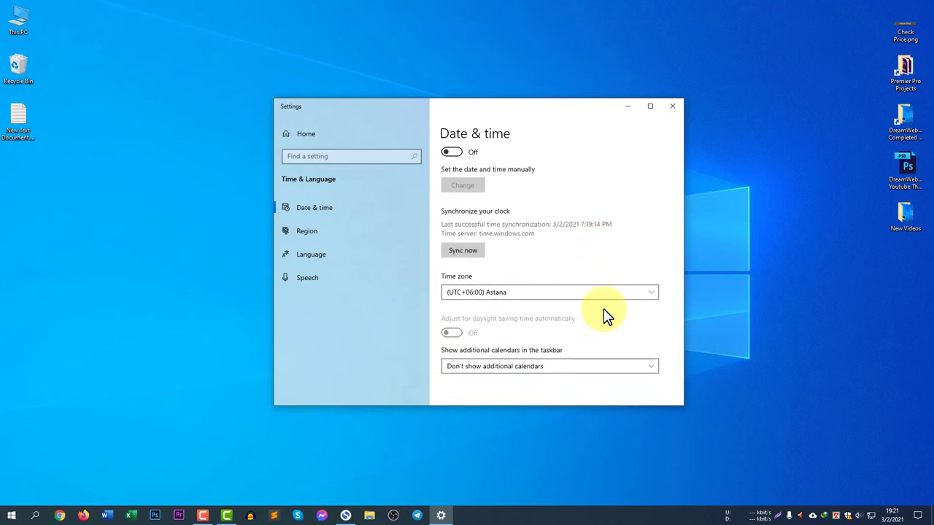
pyautogui.scroll(3, 604, 315)
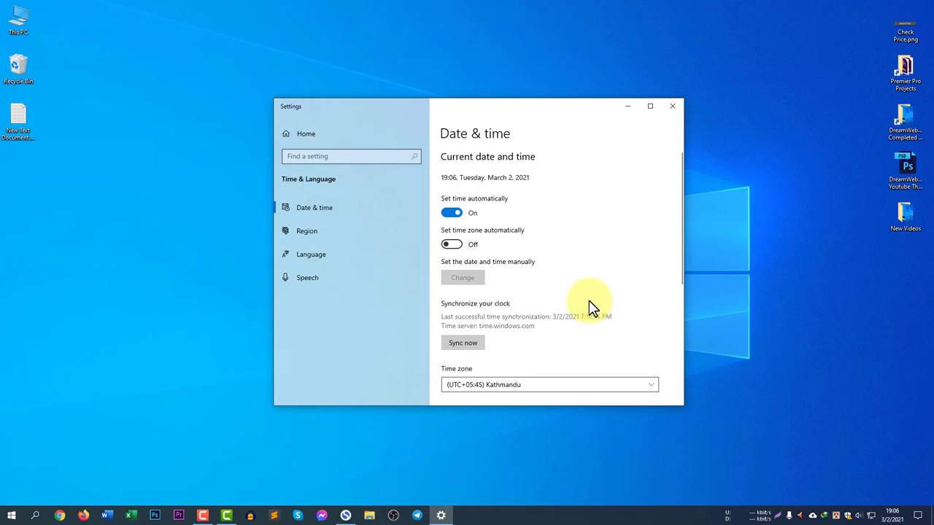
pyautogui.click(452, 244)
# - Pick (UTC+06:00) Dhaka as the time zone
pyautogui.scroll(-2, 581, 288)
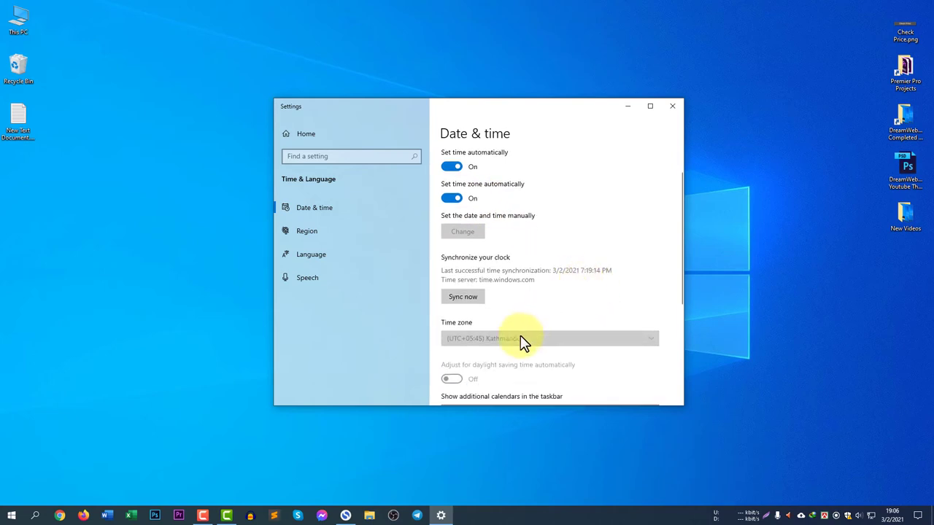
pyautogui.scroll(1, 551, 351)
pyautogui.scroll(1, 552, 351)
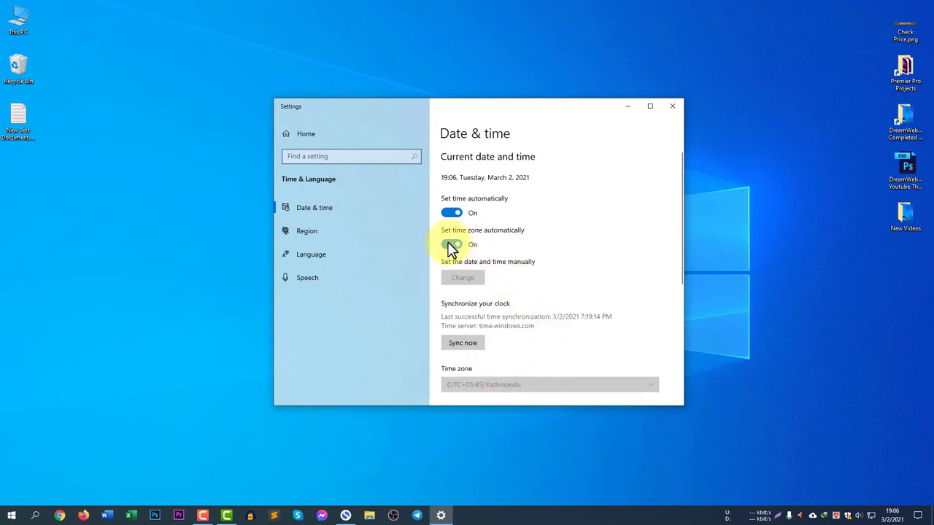
pyautogui.scroll(-1, 588, 322)
pyautogui.click(590, 341)
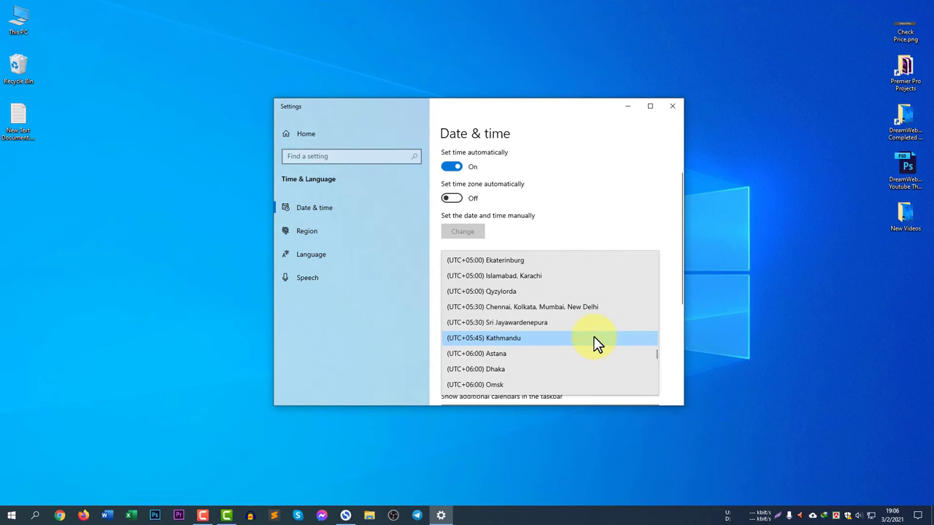
pyautogui.click(535, 370)
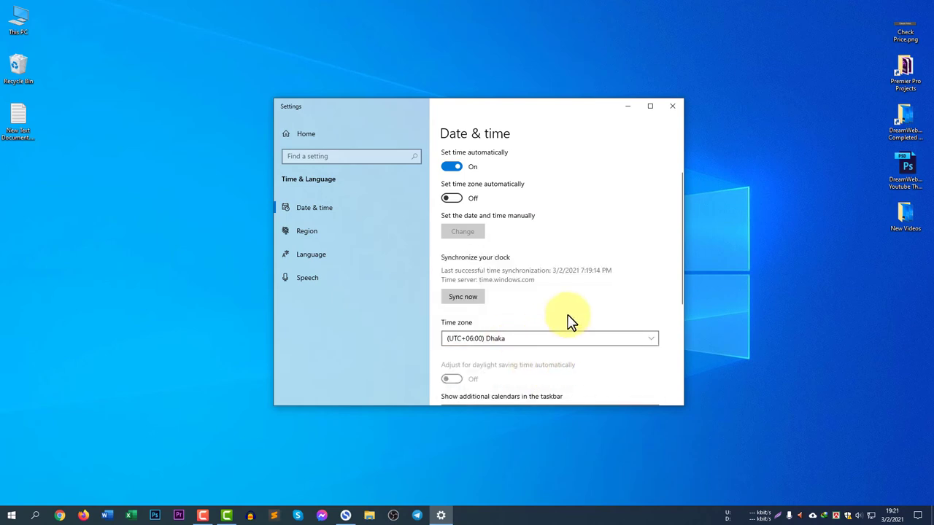
# - Scroll down the Date & time page to the regional formatting link
pyautogui.scroll(1, 606, 299)
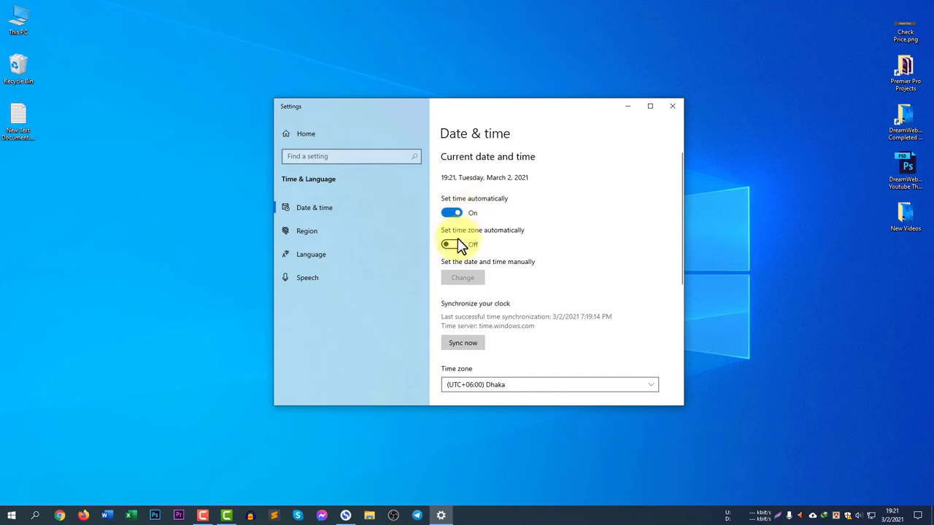
pyautogui.scroll(-1, 569, 334)
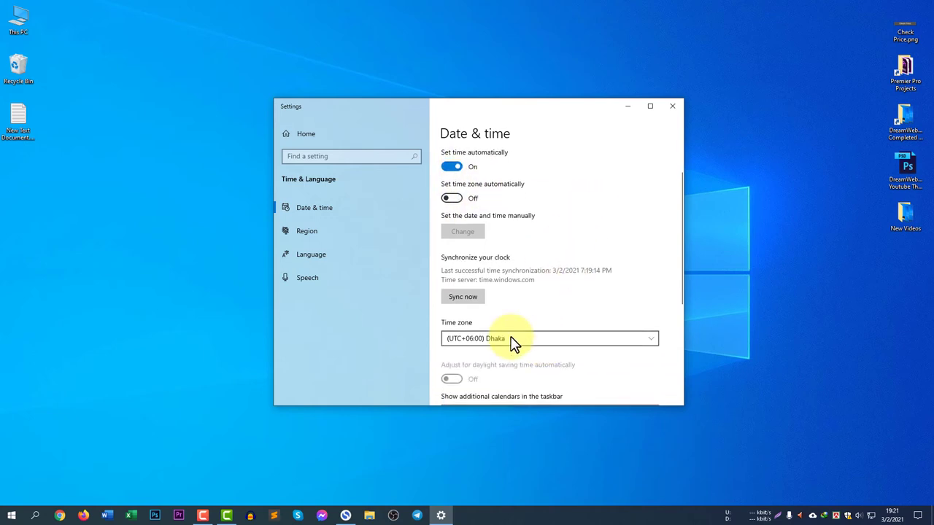
pyautogui.scroll(1, 615, 314)
pyautogui.scroll(-3, 615, 316)
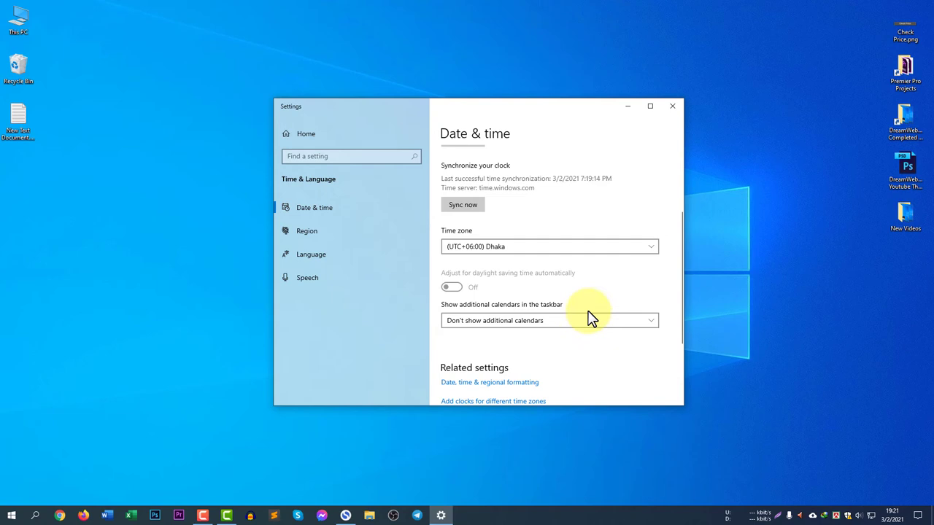
pyautogui.scroll(-2, 591, 321)
pyautogui.scroll(3, 594, 328)
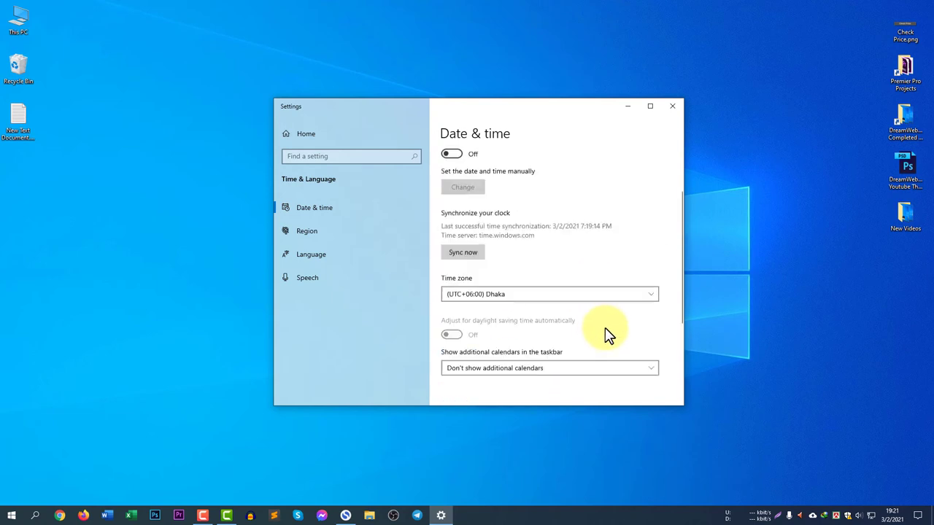
pyautogui.scroll(2, 606, 321)
pyautogui.scroll(-1, 597, 294)
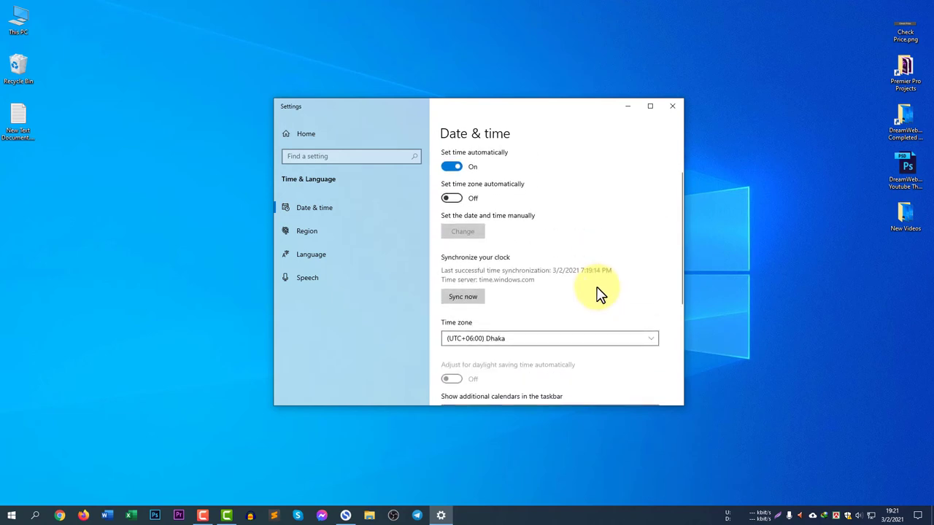
pyautogui.scroll(-3, 597, 294)
pyautogui.scroll(-1, 597, 294)
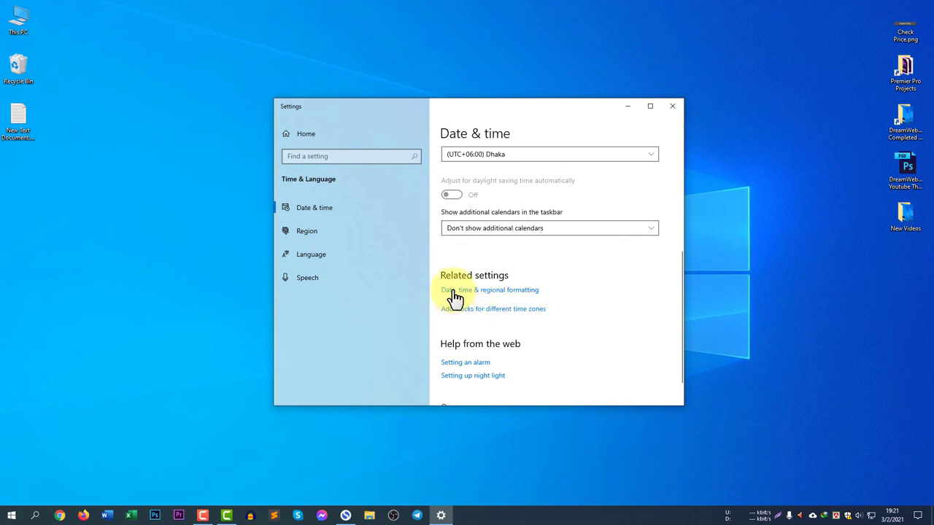
# - Open the Date, time & regional formatting Region page and scroll down it
pyautogui.click(513, 296)
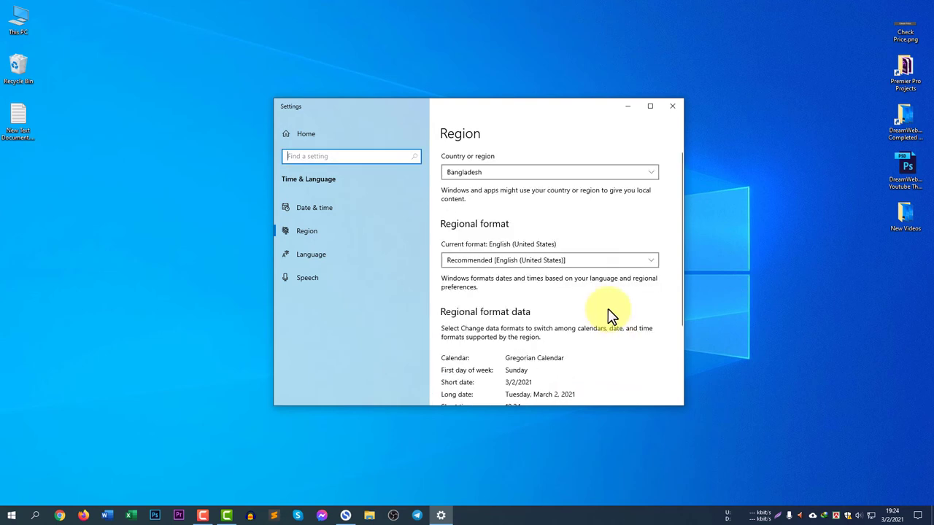
pyautogui.scroll(-3, 612, 315)
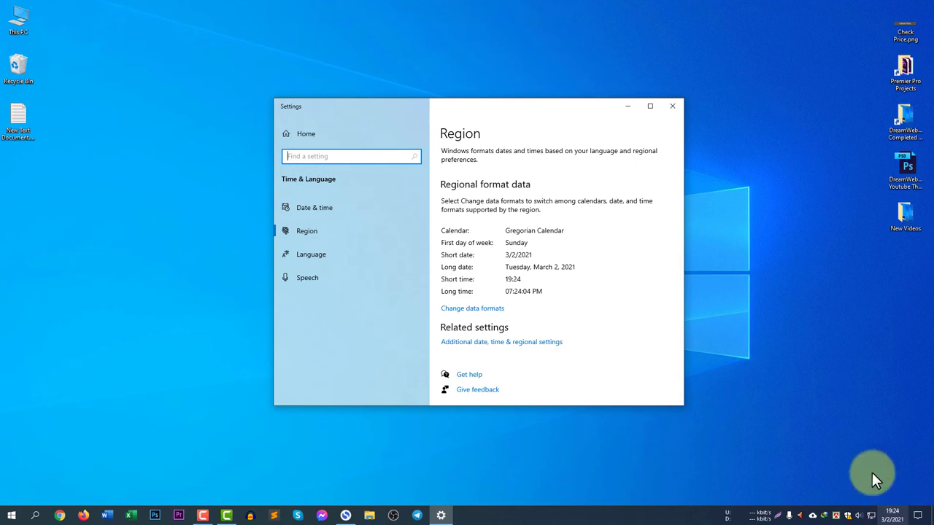
# - Set the first day of the week to Saturday in Change data formats
pyautogui.click(488, 310)
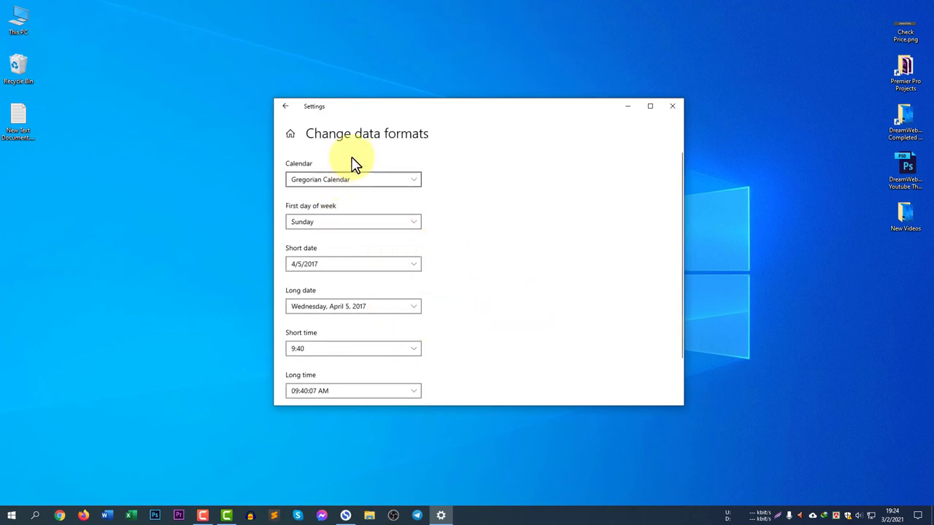
pyautogui.scroll(-1, 463, 333)
pyautogui.scroll(1, 353, 237)
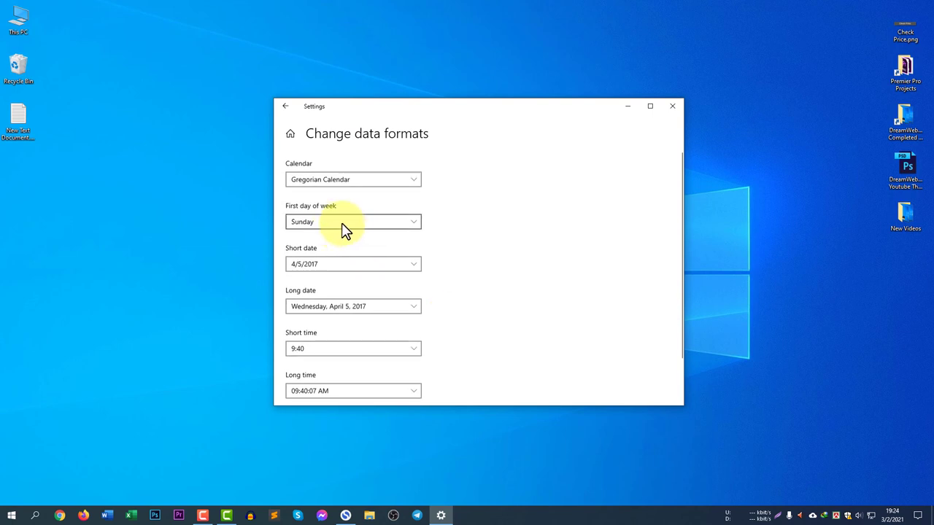
pyautogui.click(380, 228)
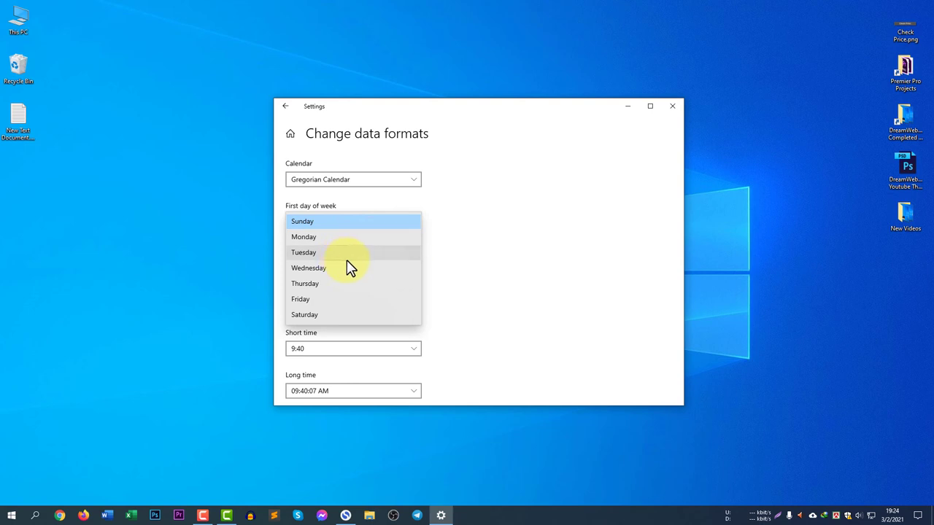
pyautogui.click(325, 314)
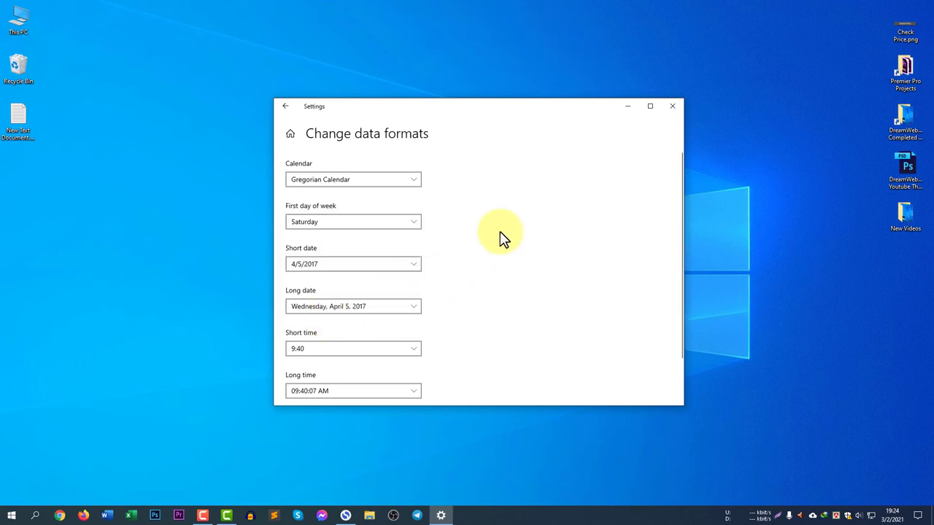
# - Review the Short date choices without changing them, then show the Short time choices
pyautogui.scroll(-1, 452, 287)
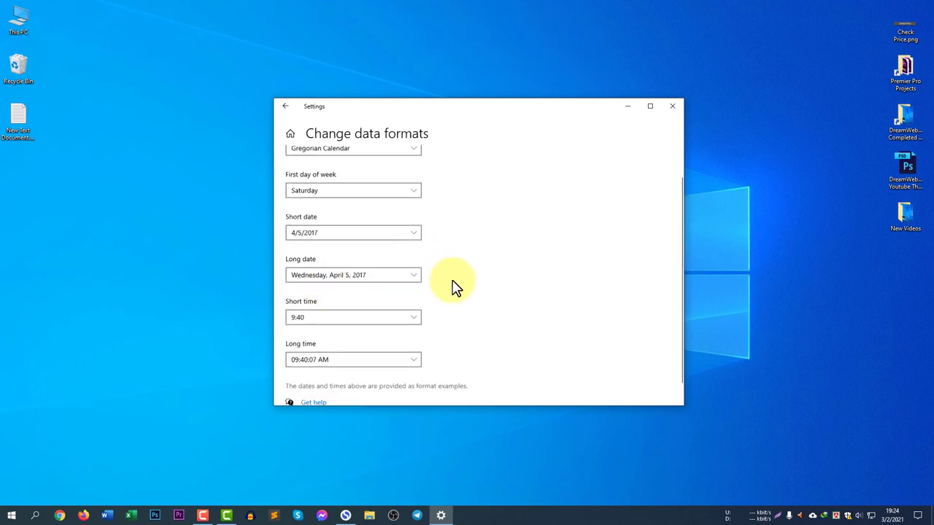
pyautogui.click(367, 232)
pyautogui.click(488, 233)
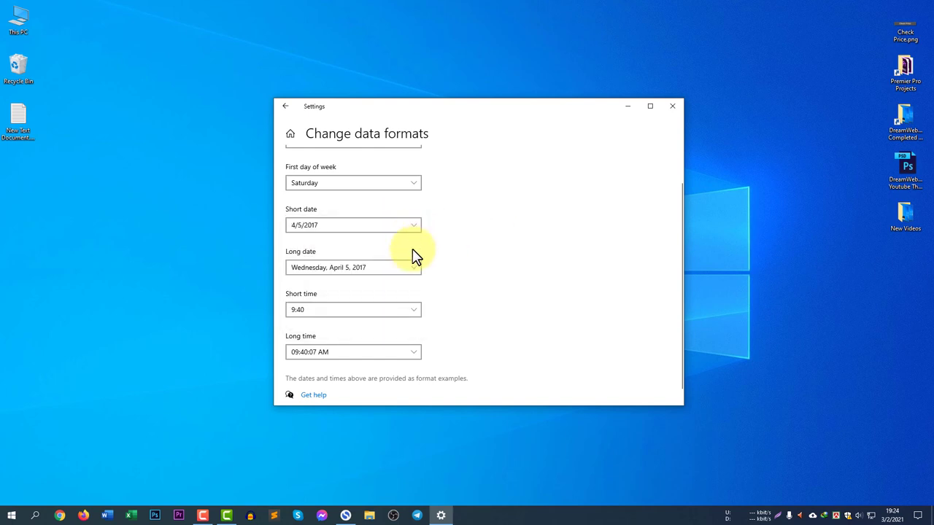
pyautogui.click(354, 231)
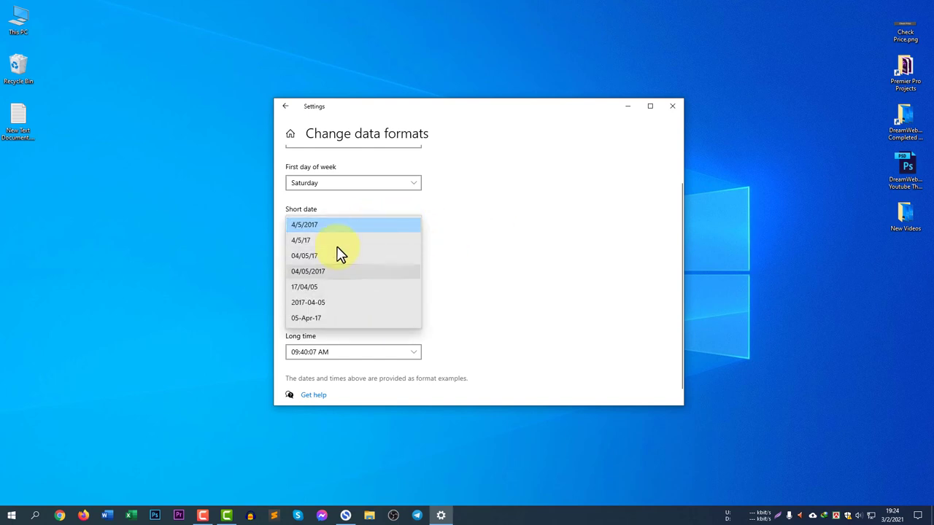
pyautogui.click(453, 235)
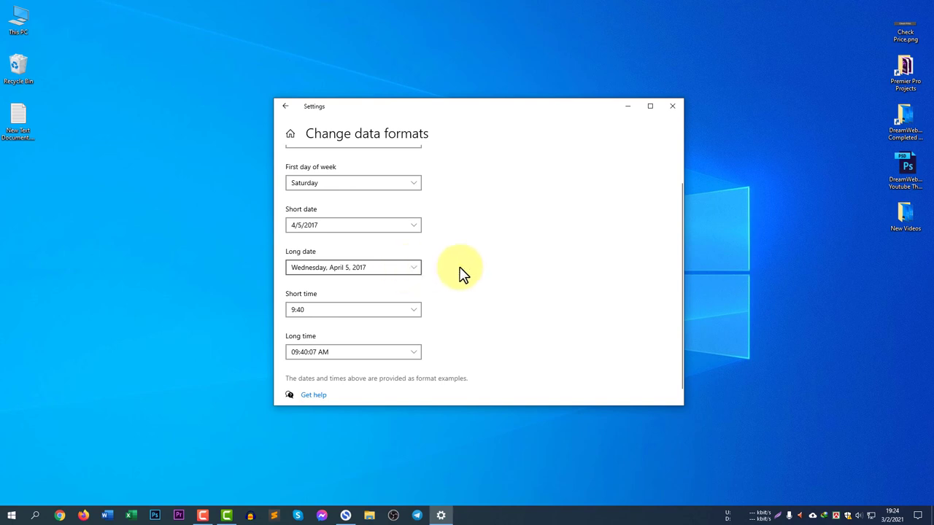
pyautogui.scroll(-1, 459, 274)
pyautogui.click(411, 301)
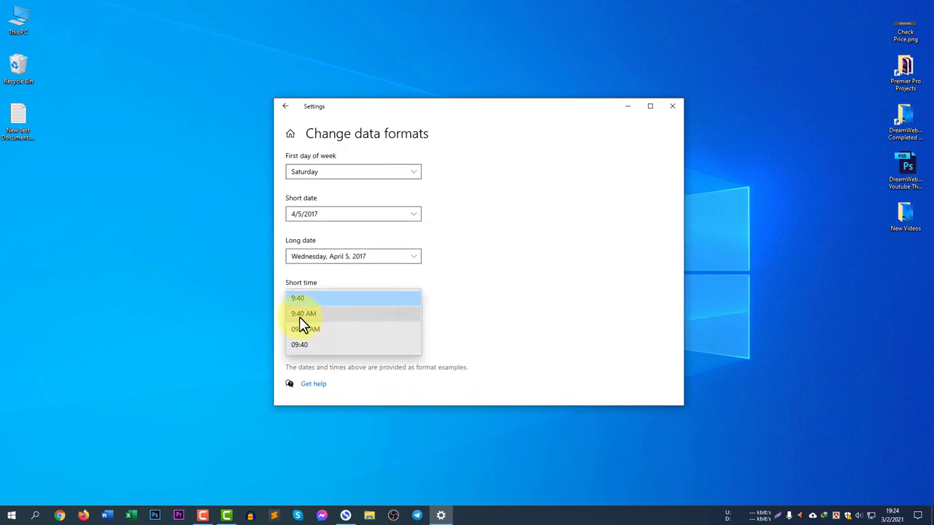
# - Choose the 12-hour 9:40 AM short time format and return to Region
pyautogui.click(343, 320)
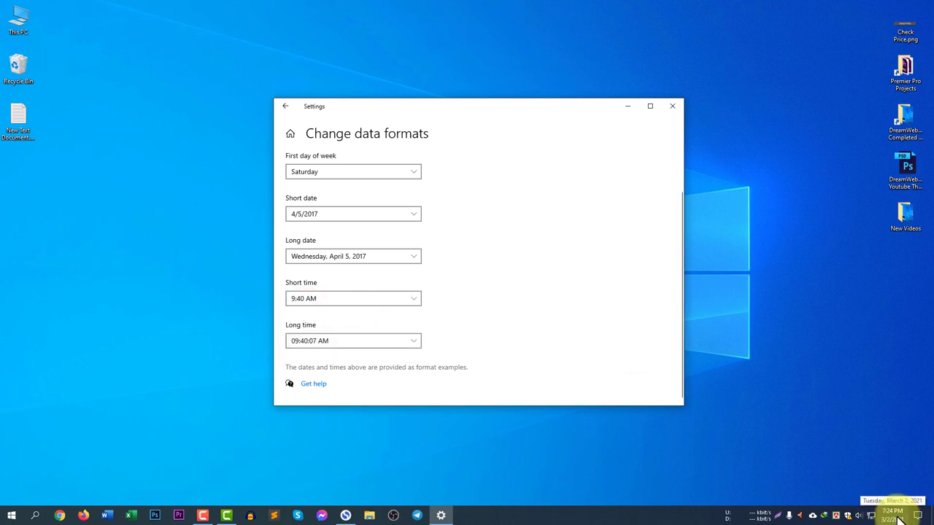
pyautogui.scroll(2, 529, 292)
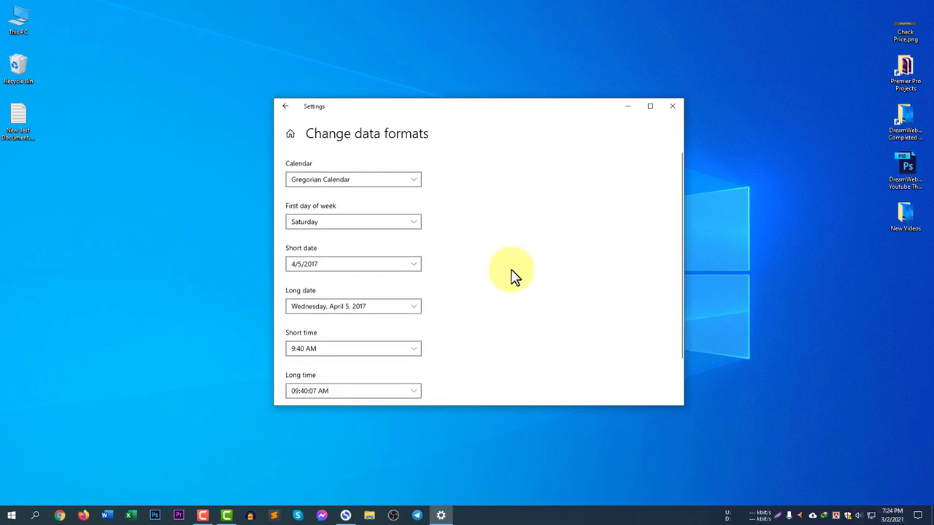
pyautogui.click(286, 108)
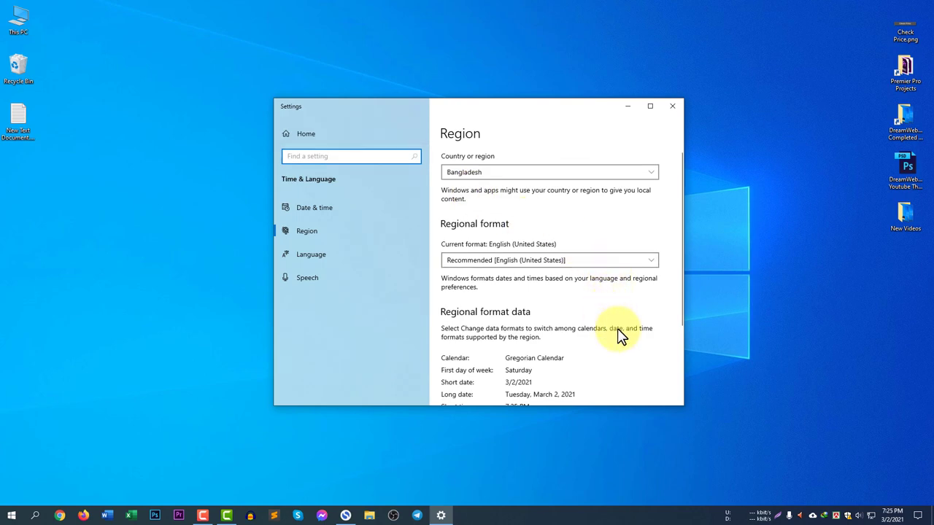
# - Review the Regional format data showing Saturday week start and 7:25 PM times
pyautogui.scroll(-3, 619, 350)
pyautogui.scroll(3, 618, 350)
pyautogui.scroll(-1, 601, 365)
pyautogui.scroll(1, 600, 365)
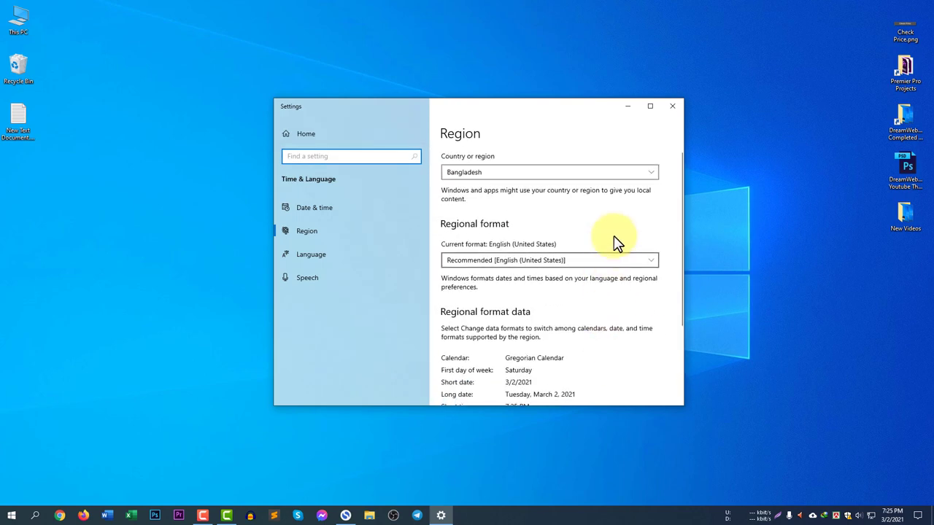
pyautogui.scroll(-3, 613, 332)
pyautogui.scroll(3, 624, 321)
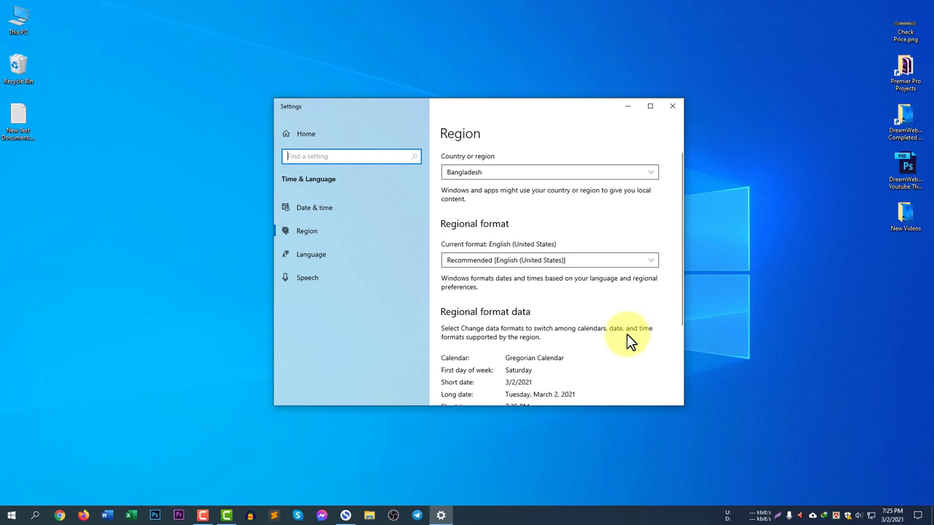
pyautogui.scroll(-5, 631, 343)
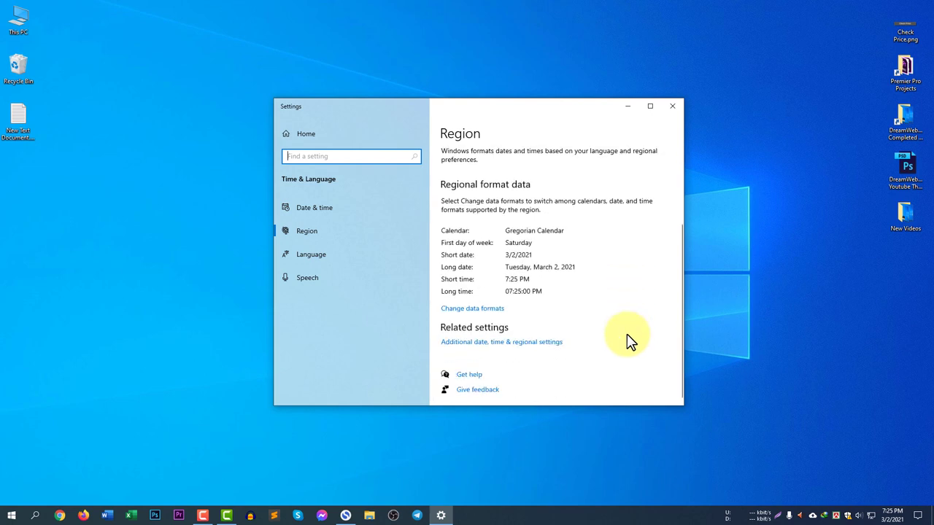